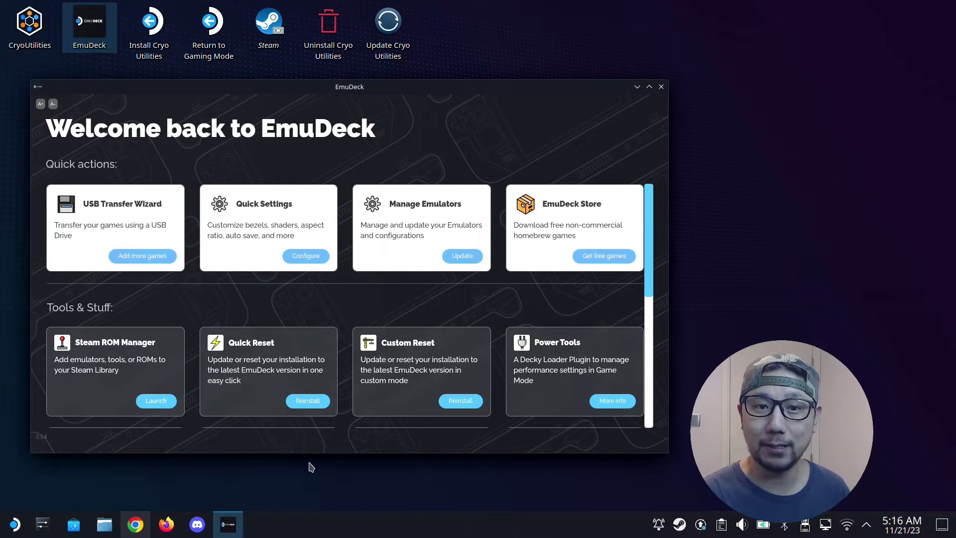
- Search archive.org for 'dreamcast bios' in Chrome using the suggested query
click(135, 524)
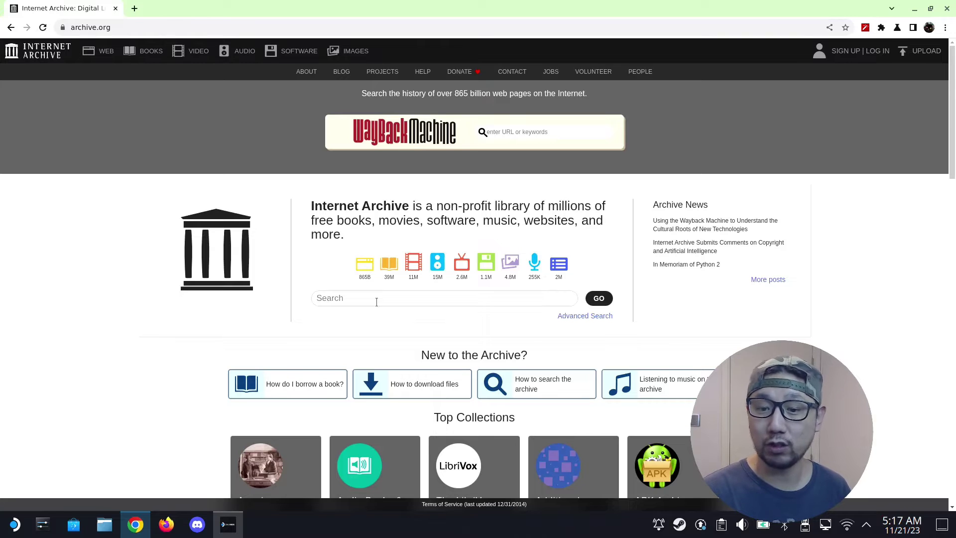
click(377, 298)
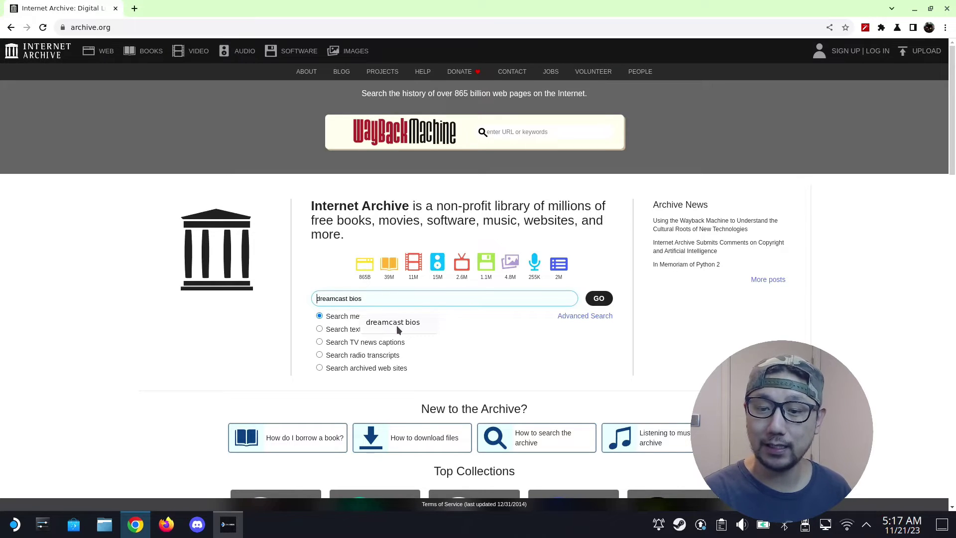
click(396, 325)
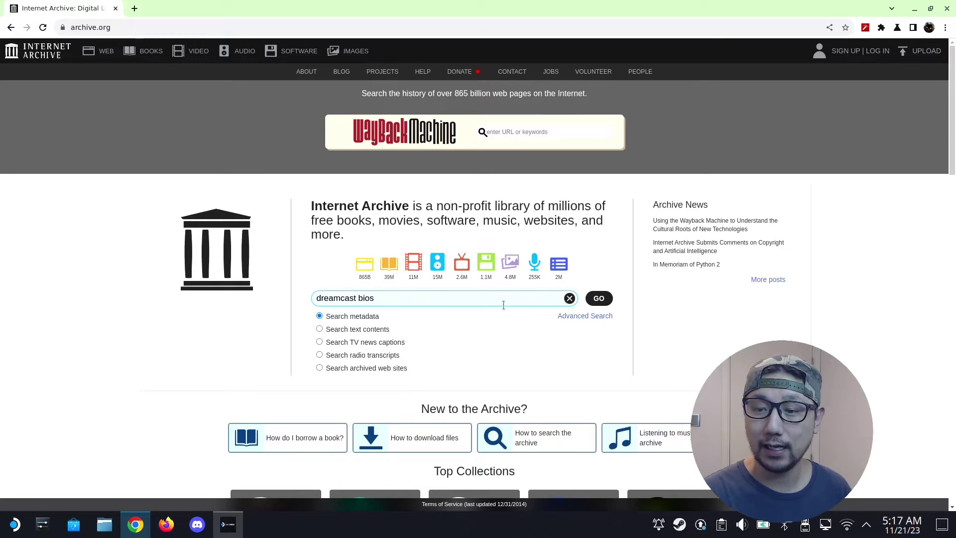
click(600, 298)
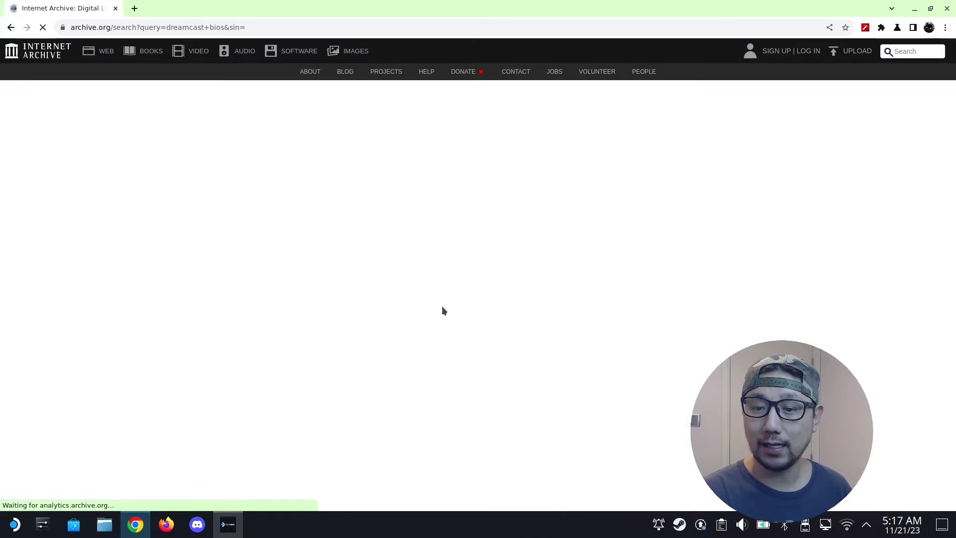
- Open the Dreamcast Bios (dc_boot) result and scroll to its Download Options
scroll(573, 269, down, 3)
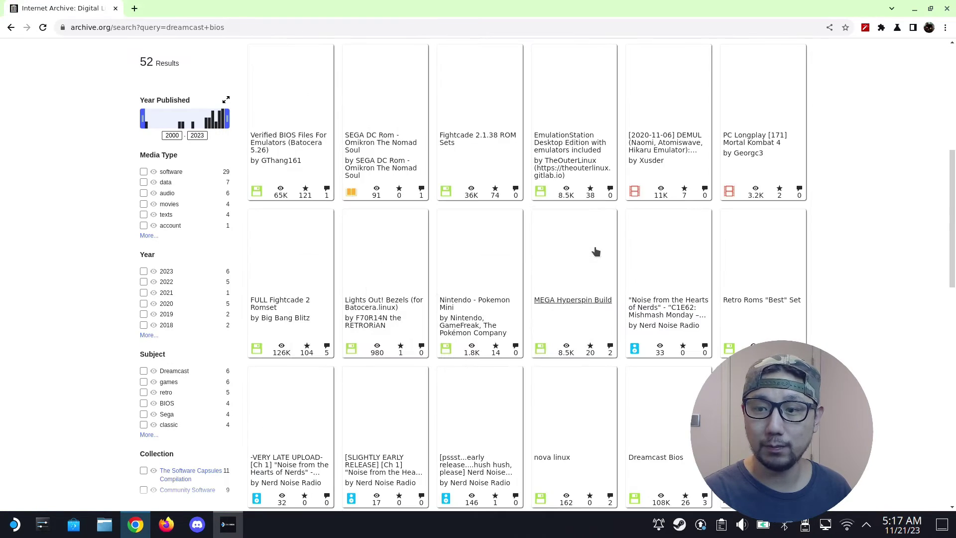
mouse_move(595, 249)
scroll(622, 264, down, 2)
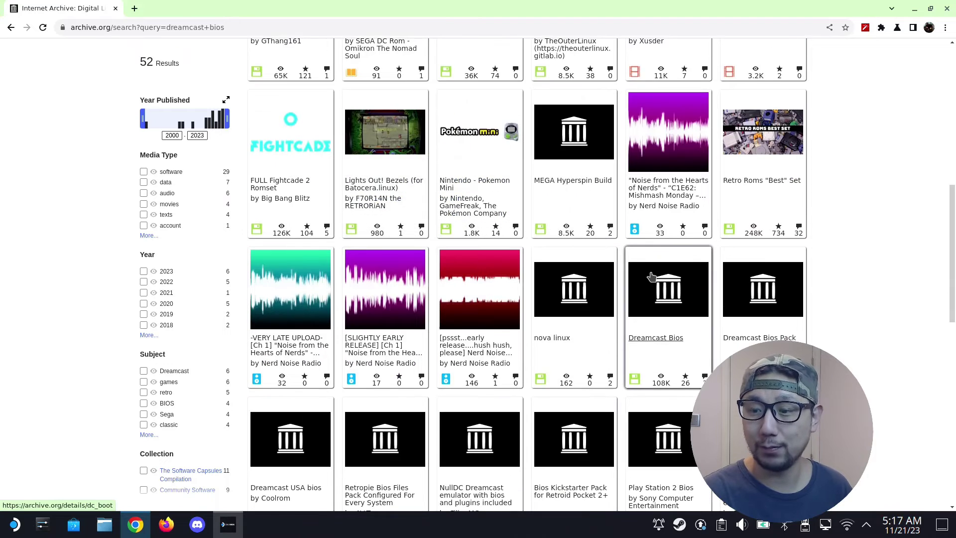
mouse_move(652, 276)
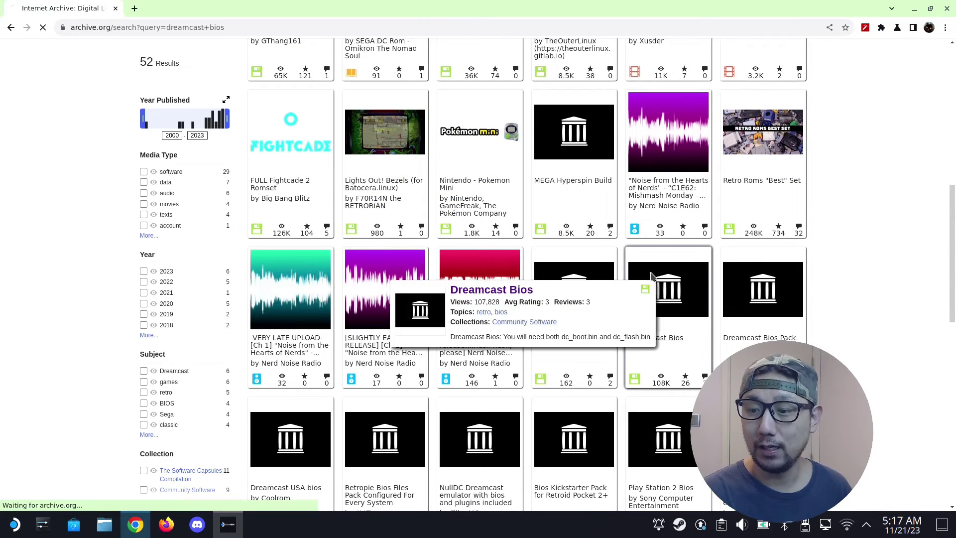
click(676, 321)
scroll(612, 306, down, 3)
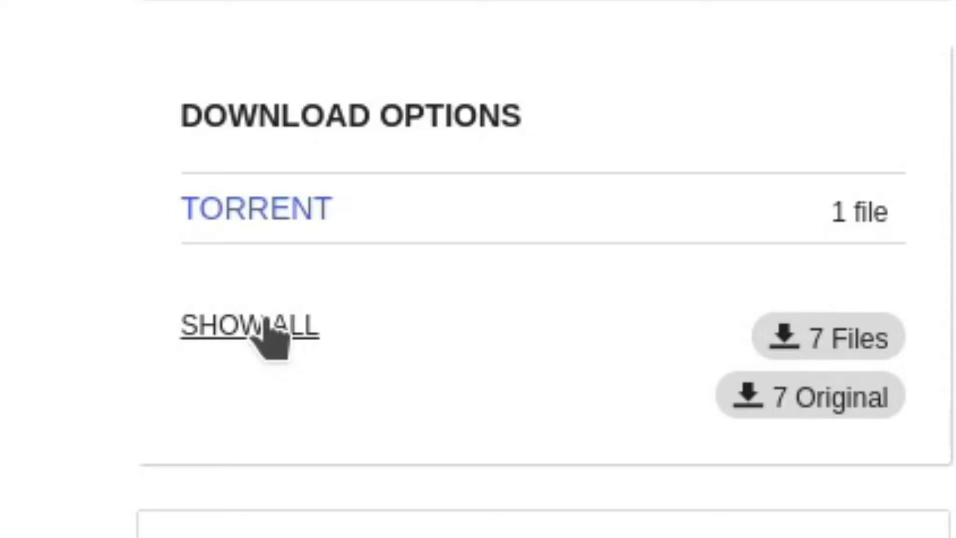
- Show all dc_boot files, including dc_boot.bin and dc_flash.bin, then minimize Chrome to EmuDeck
click(269, 326)
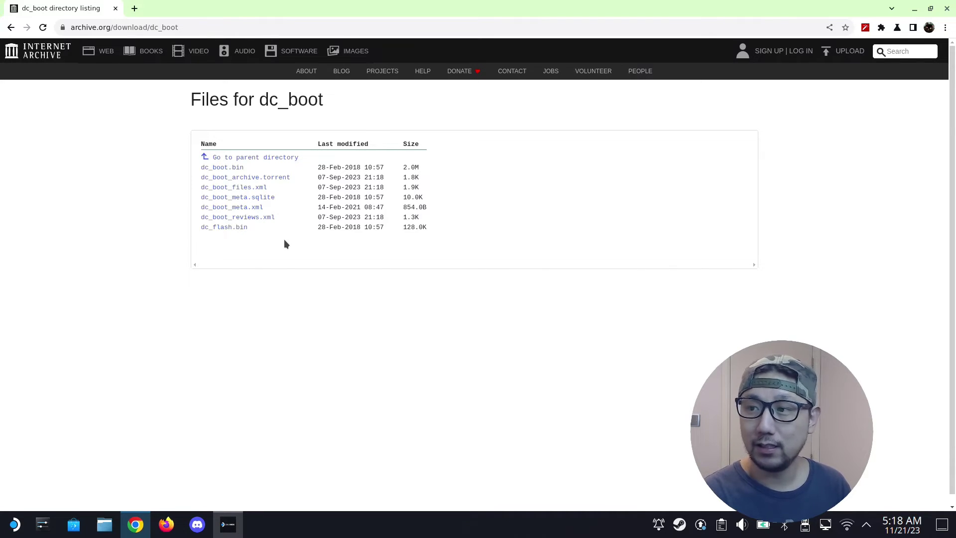
click(915, 9)
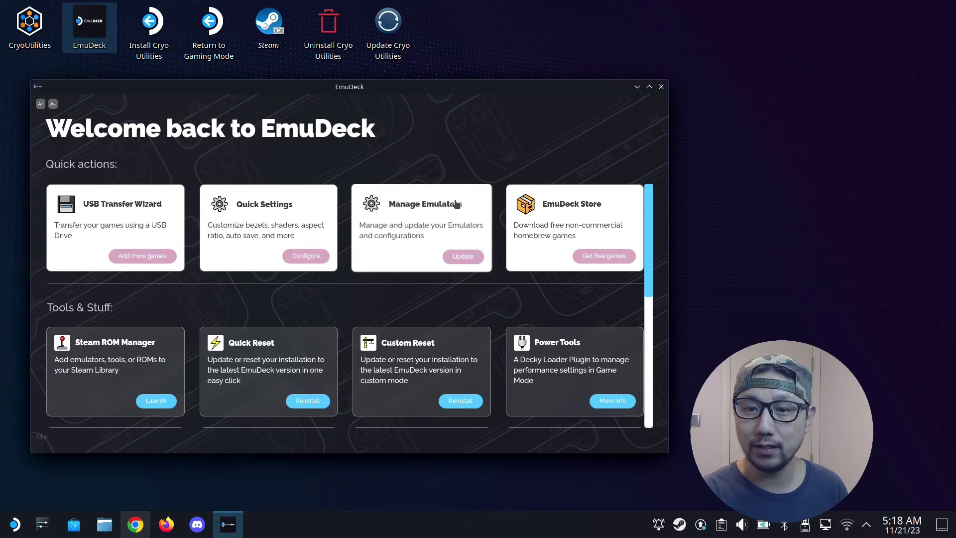
- Scroll EmuDeck's home screen down to the BIOS Checker card under Tools & Stuff
scroll(515, 255, down, 3)
scroll(515, 255, down, 1)
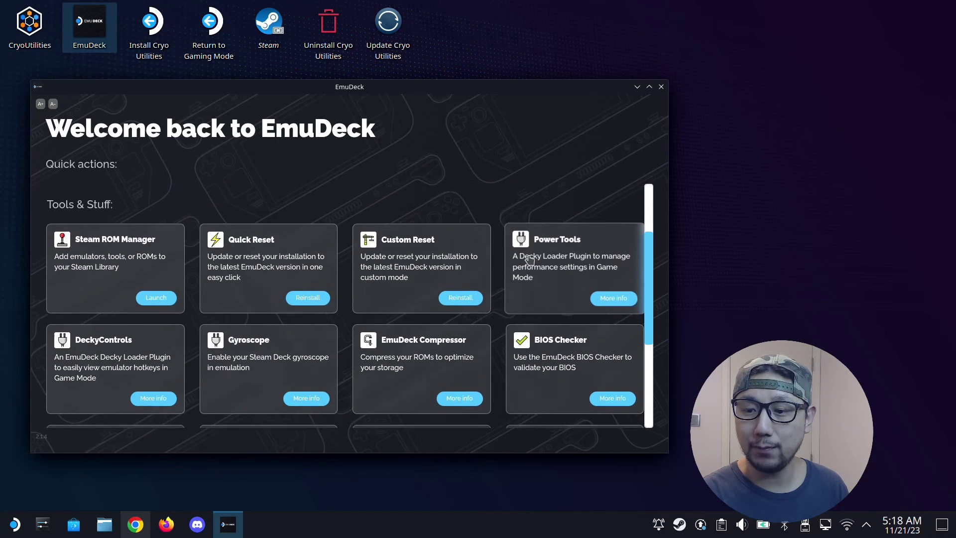
- Run the BIOS checker, highlighting Switch firmware detected and the Dreamcast BIOS missing warning
click(620, 398)
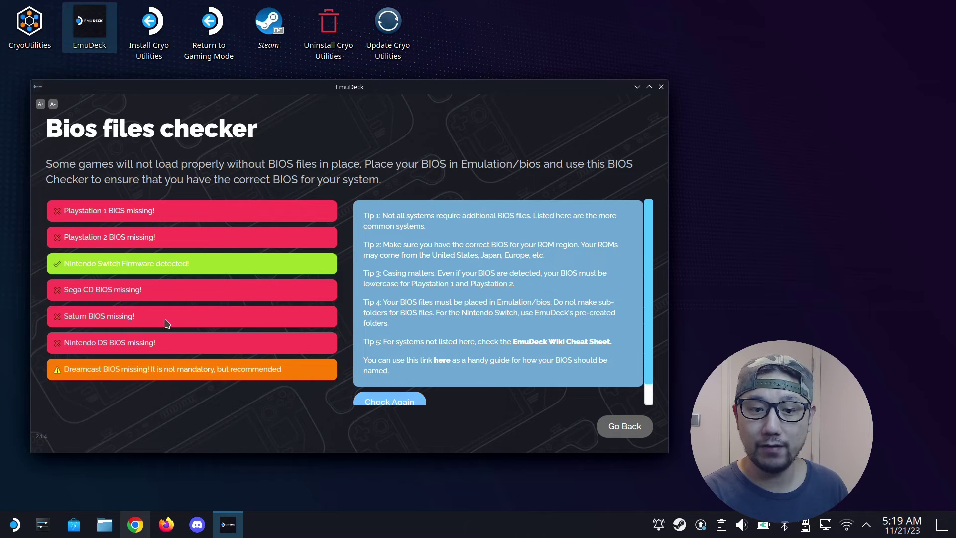
drag(66, 264, 232, 269)
click(232, 269)
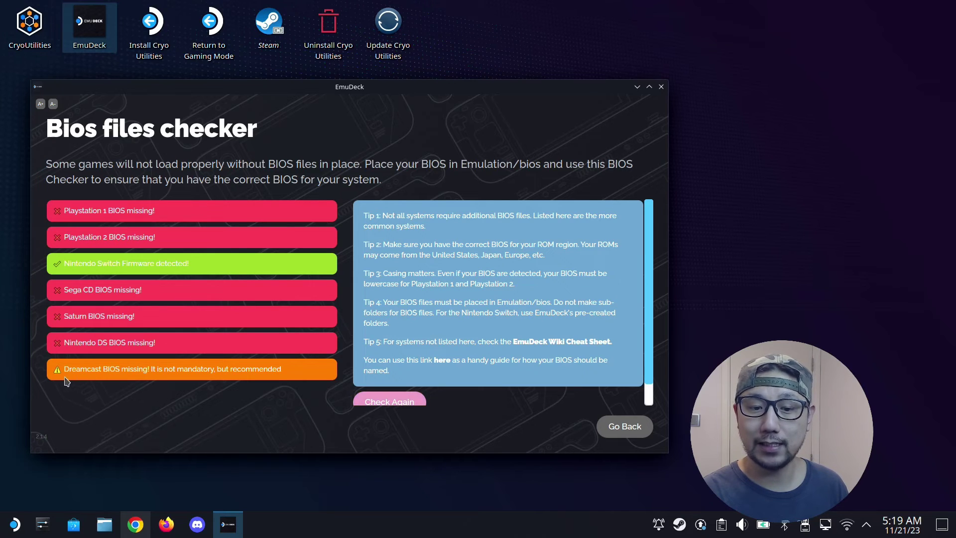
drag(73, 369, 179, 369)
click(159, 369)
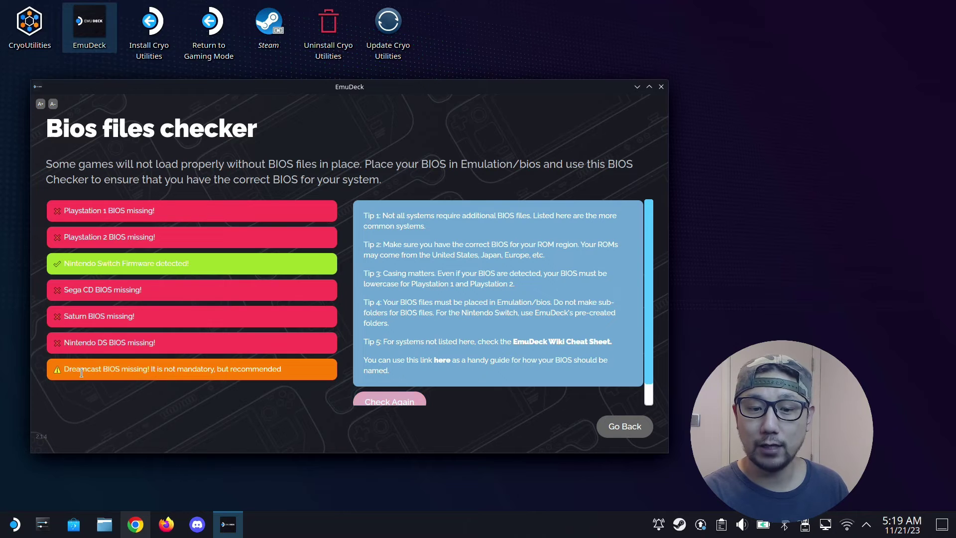
drag(81, 373, 180, 378)
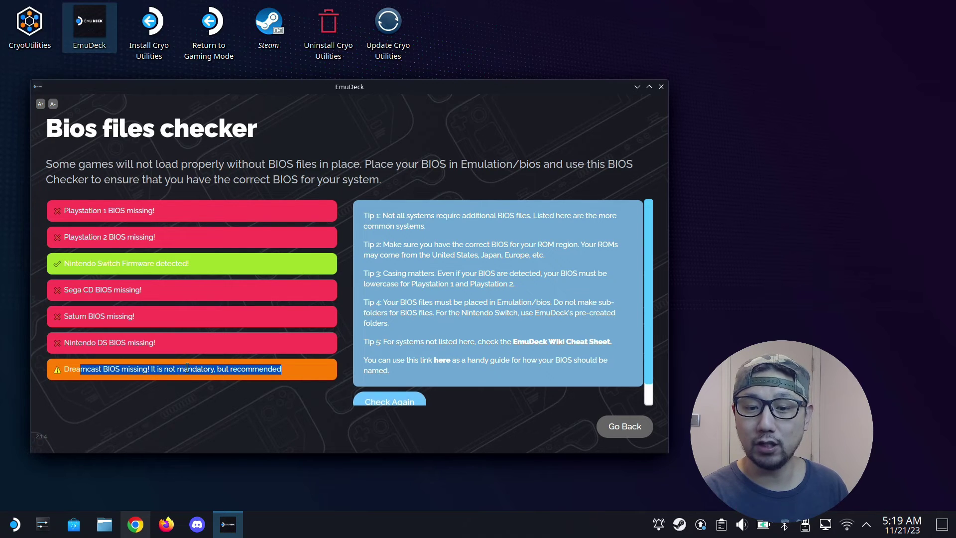
click(241, 367)
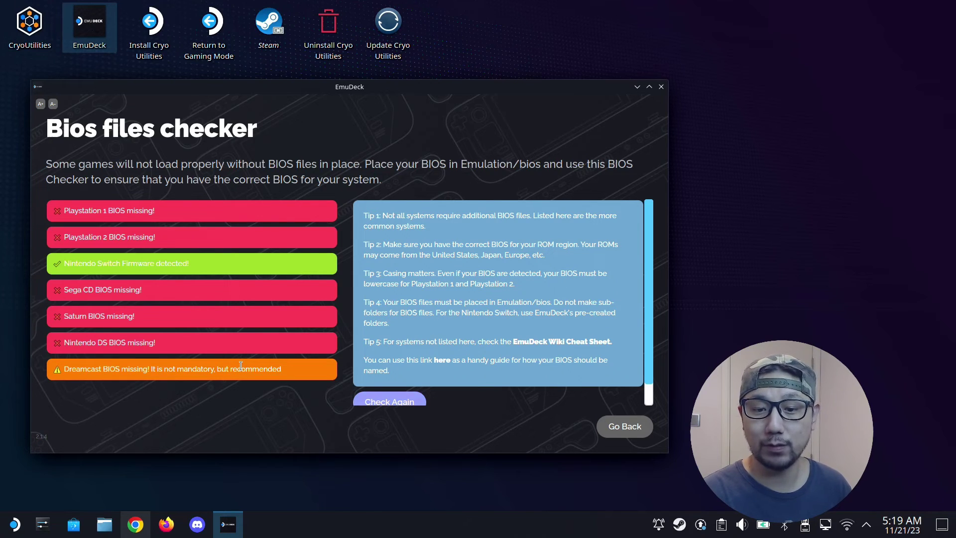
drag(245, 369, 89, 369)
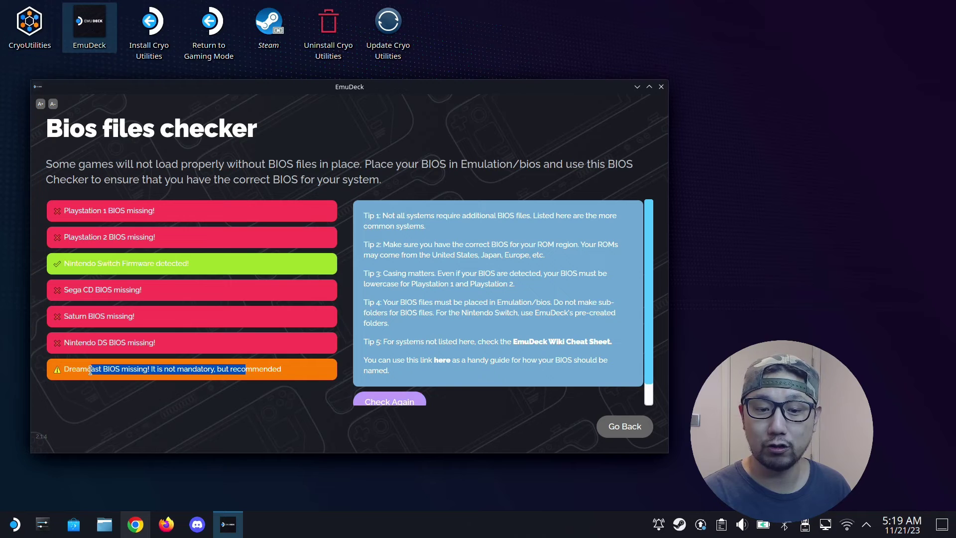
click(197, 370)
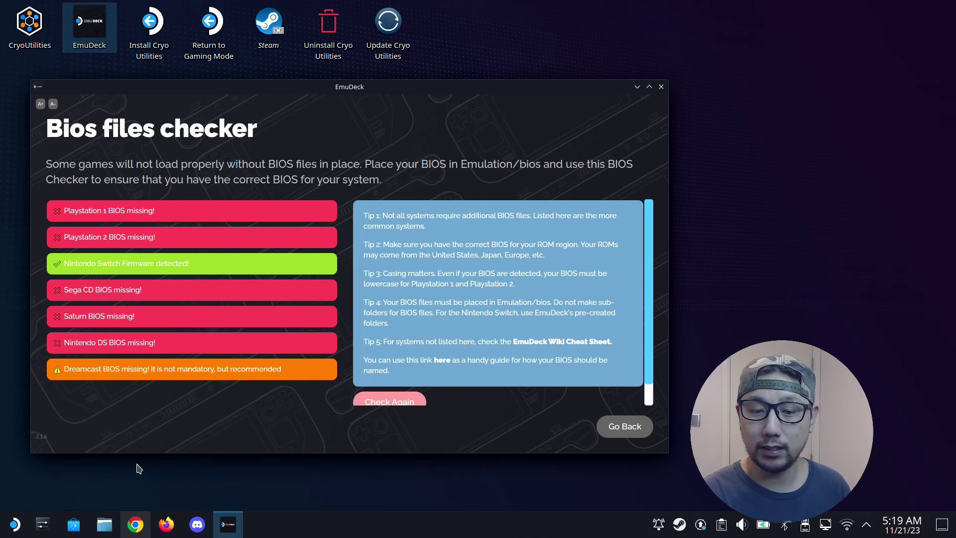
- In Dolphin, locate dc_boot.bin and dc_flash.bin in Home > Games > dc, then return to Games
click(110, 530)
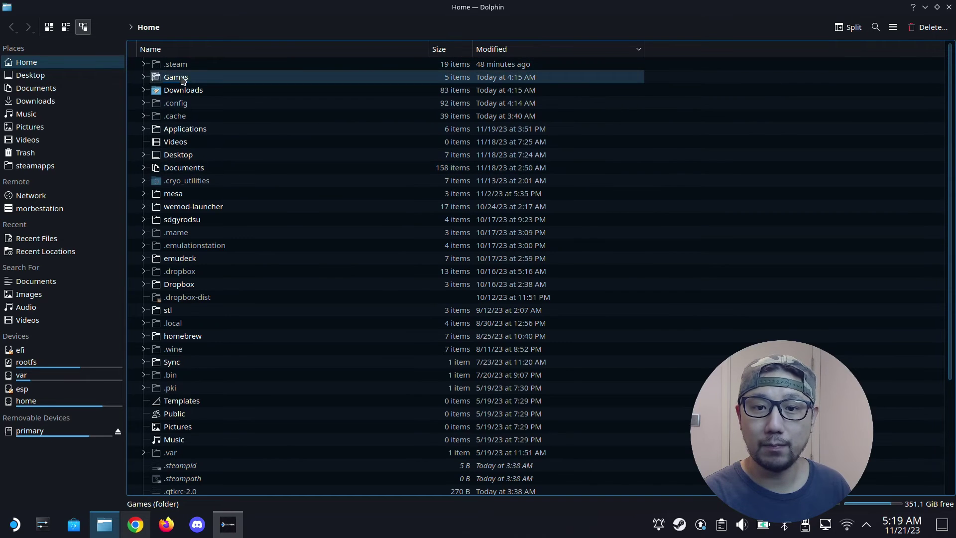
click(173, 77)
click(170, 119)
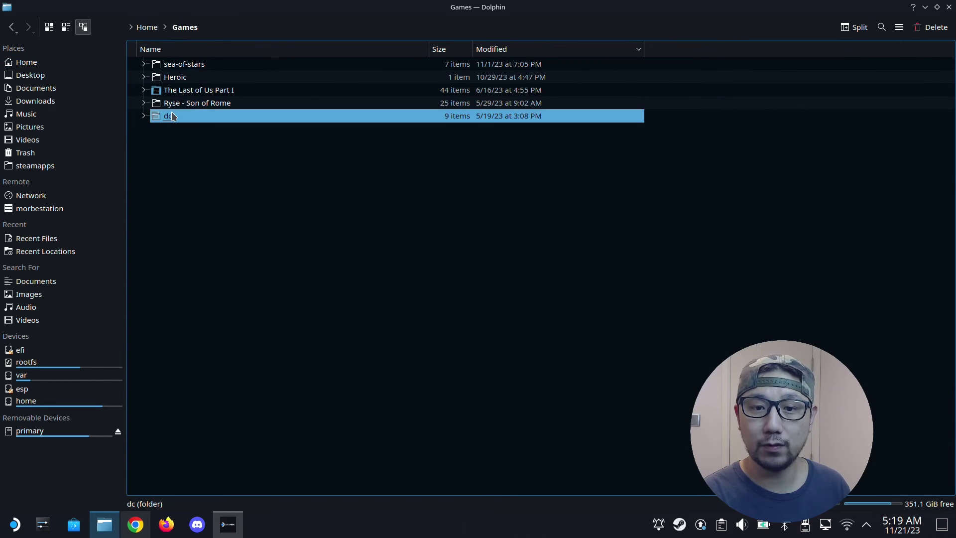
double_click(167, 120)
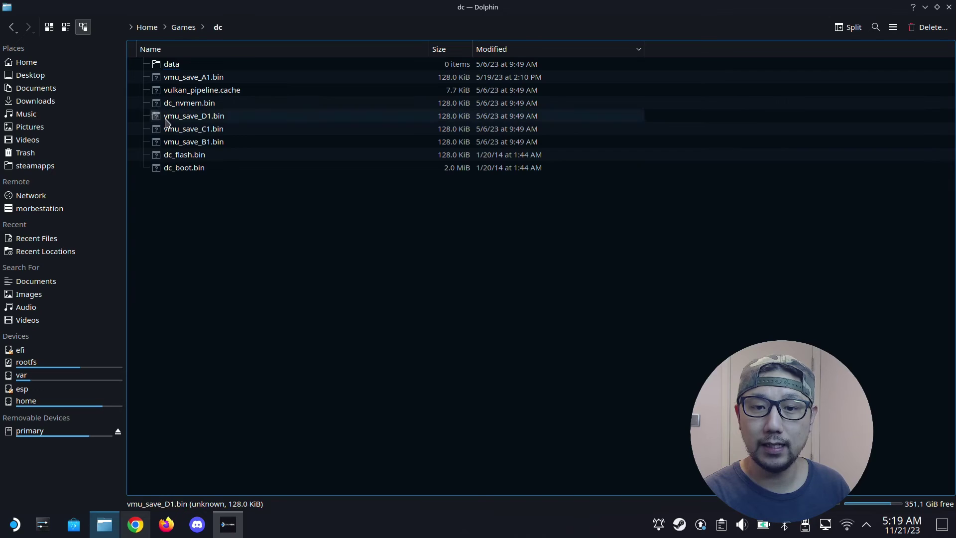
click(184, 172)
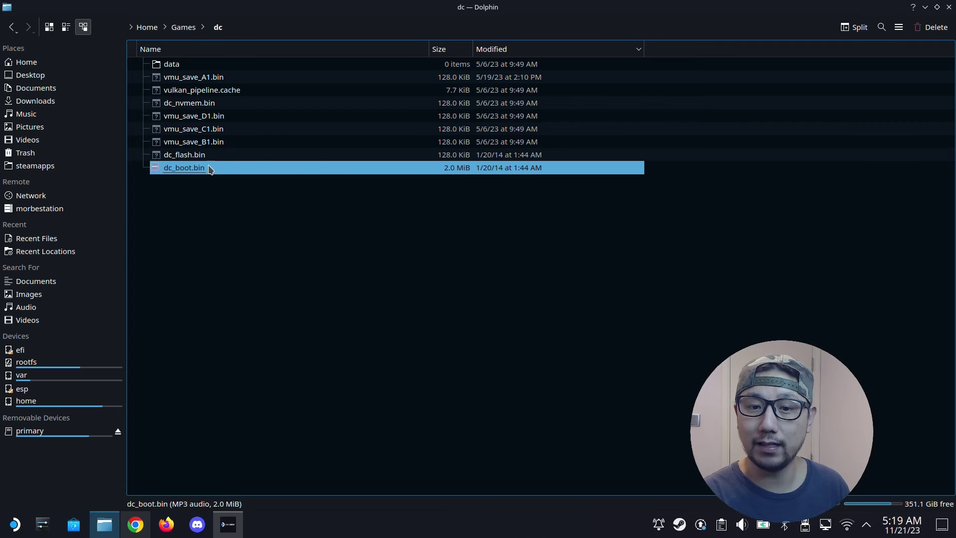
click(458, 159)
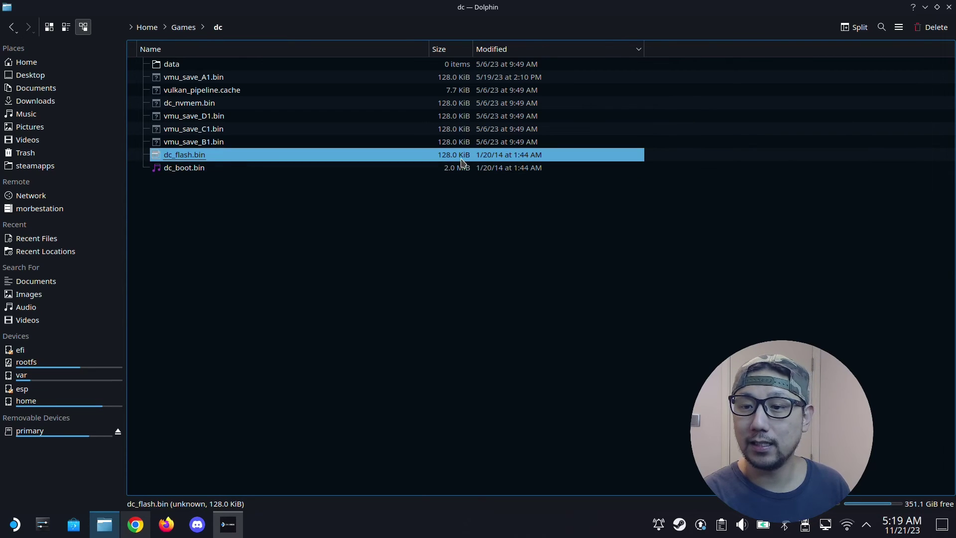
click(228, 216)
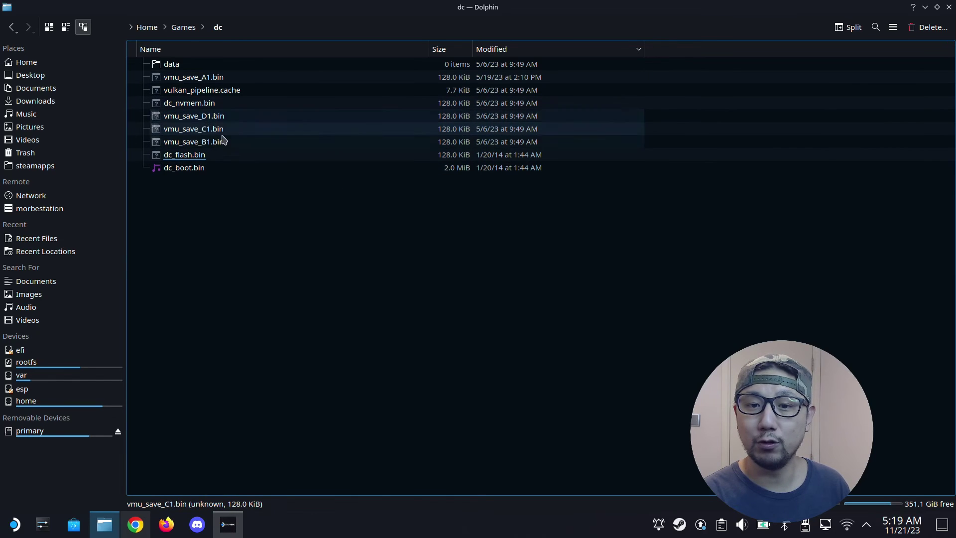
click(197, 28)
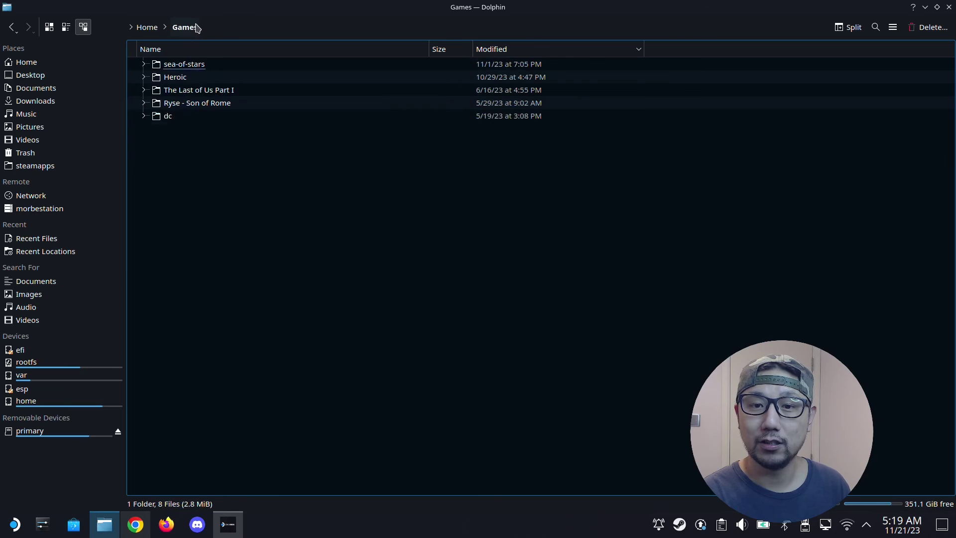
right_click(185, 116)
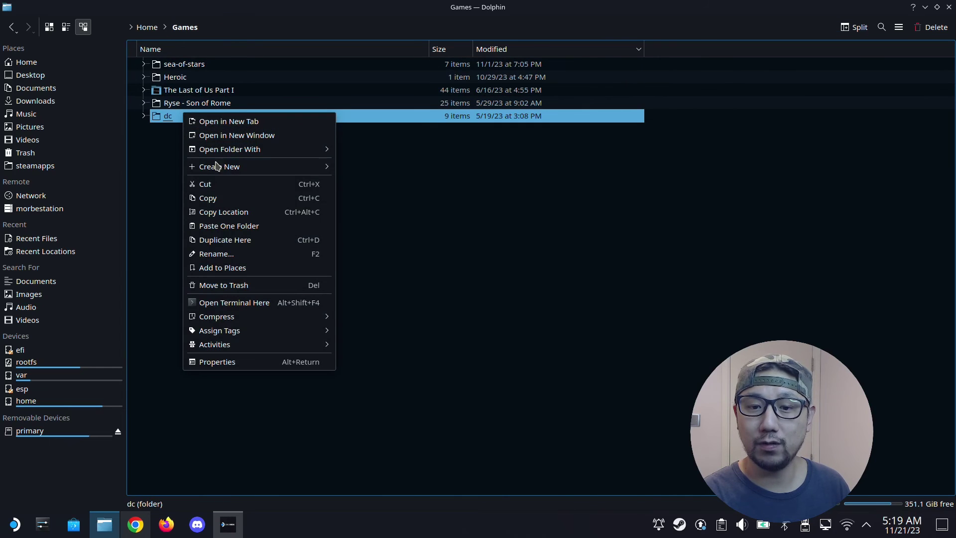
- Copy the dc folder and paste it into primary > Emulation > bios
click(223, 199)
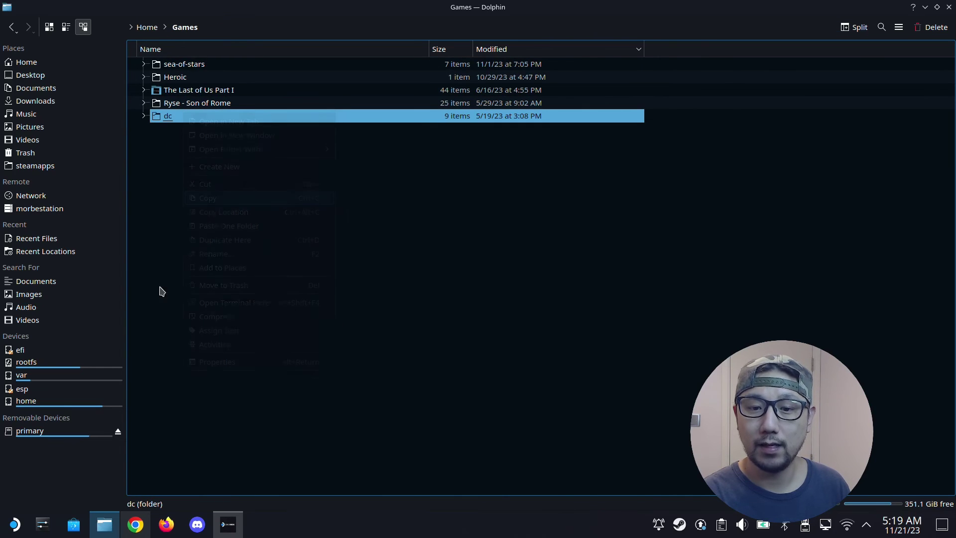
click(44, 433)
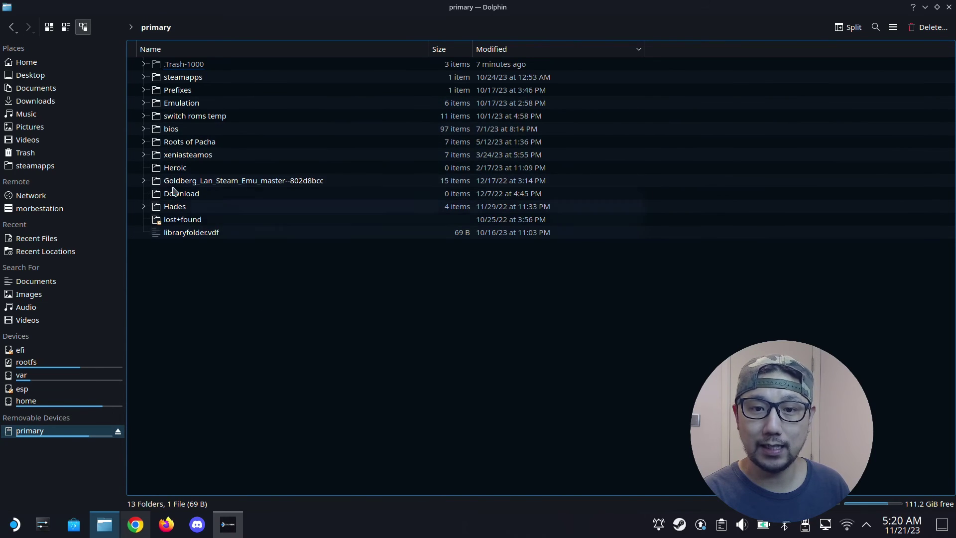
click(184, 108)
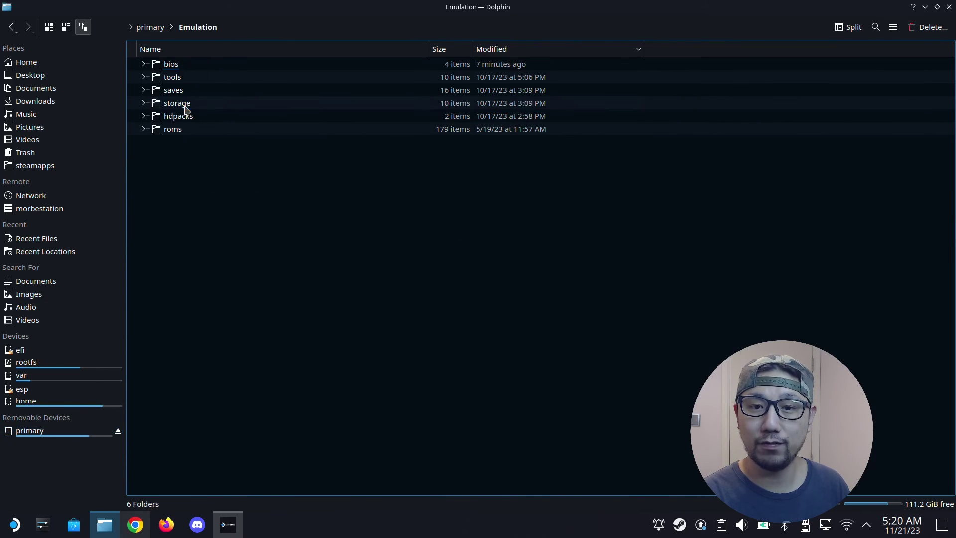
click(169, 64)
right_click(194, 159)
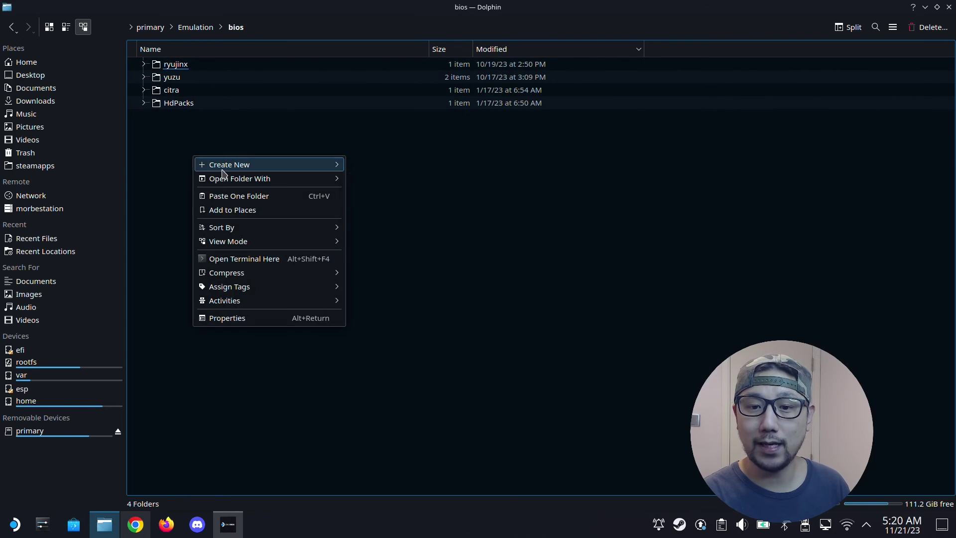
click(228, 196)
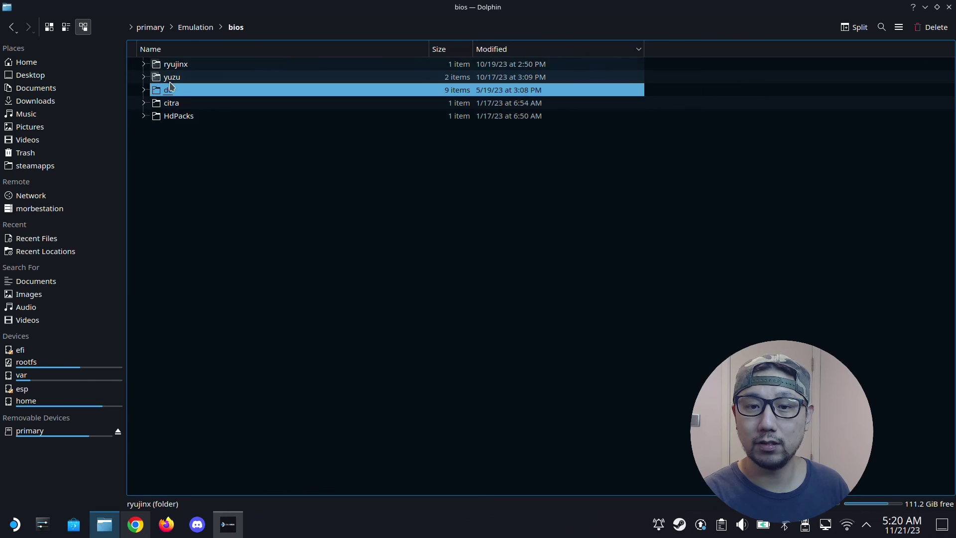
- Rerun EmuDeck's BIOS check so Dreamcast BIOS shows as detected
click(230, 517)
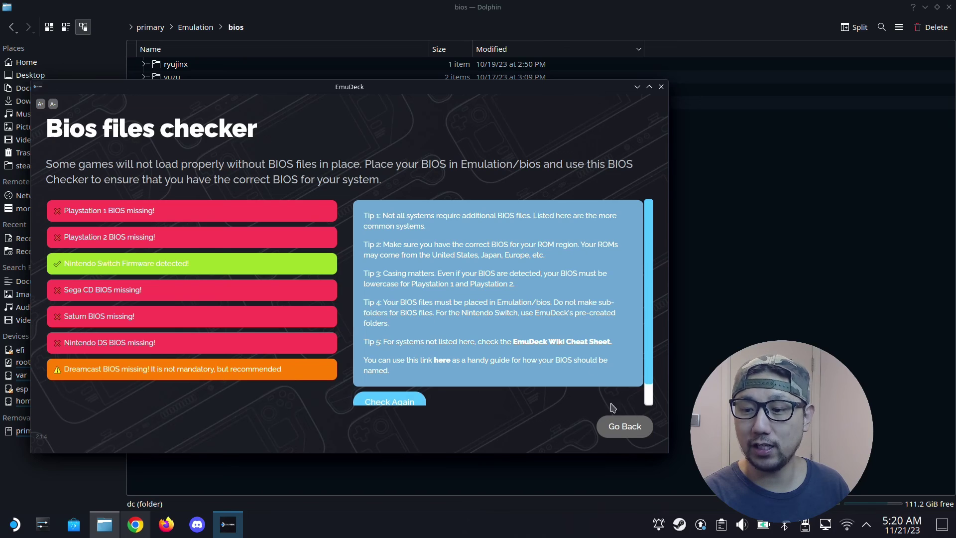
click(400, 402)
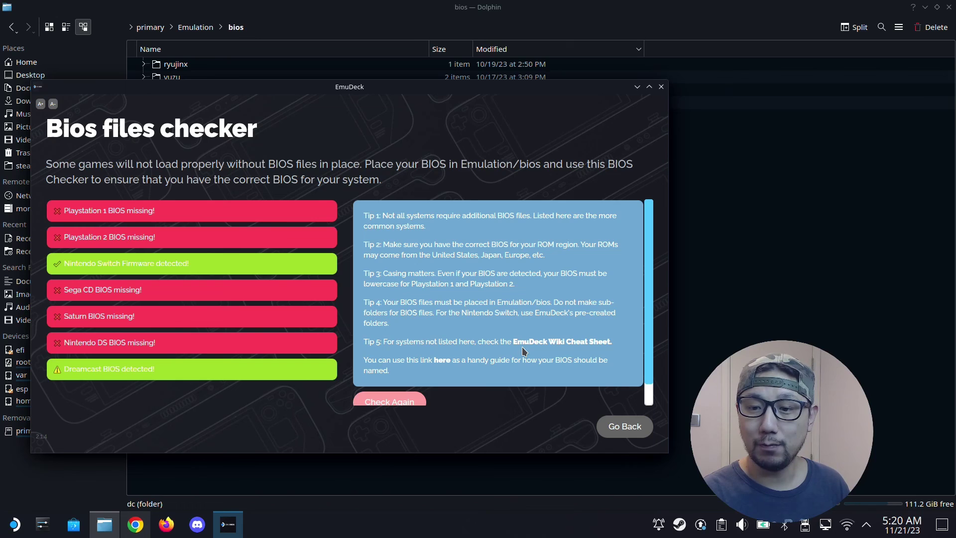
- Bring Chrome back to the archive.org dc_boot file listing
click(135, 524)
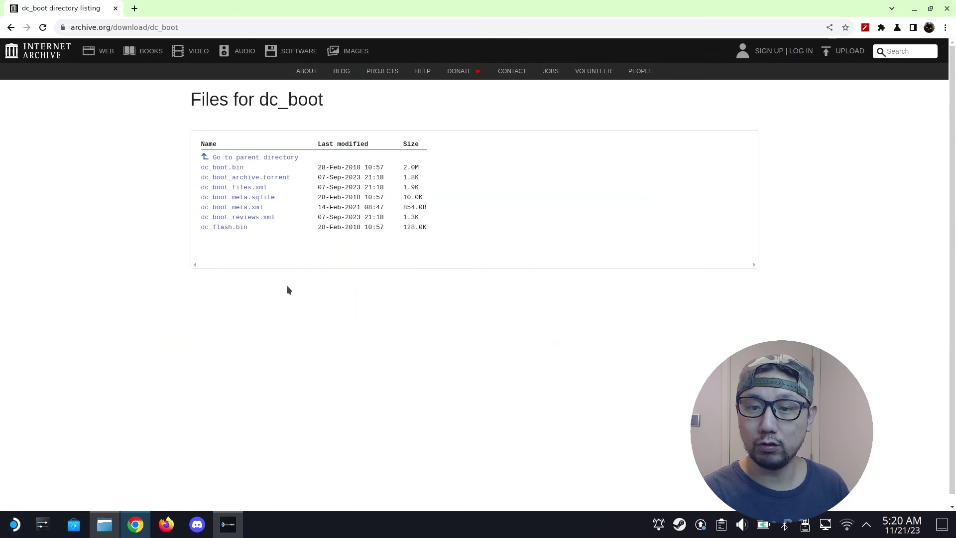